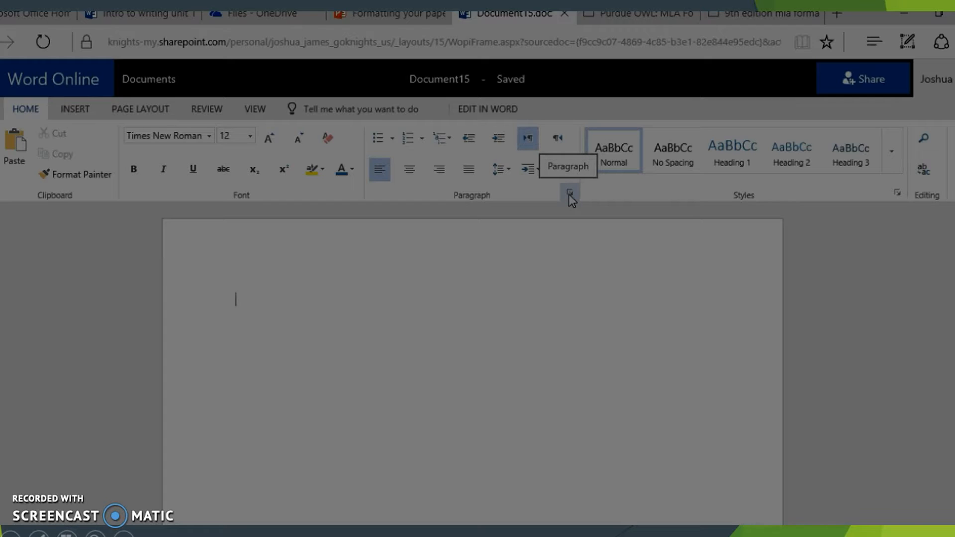
Set Document15's line spacing to Double in the Paragraph dialog.
click(570, 194)
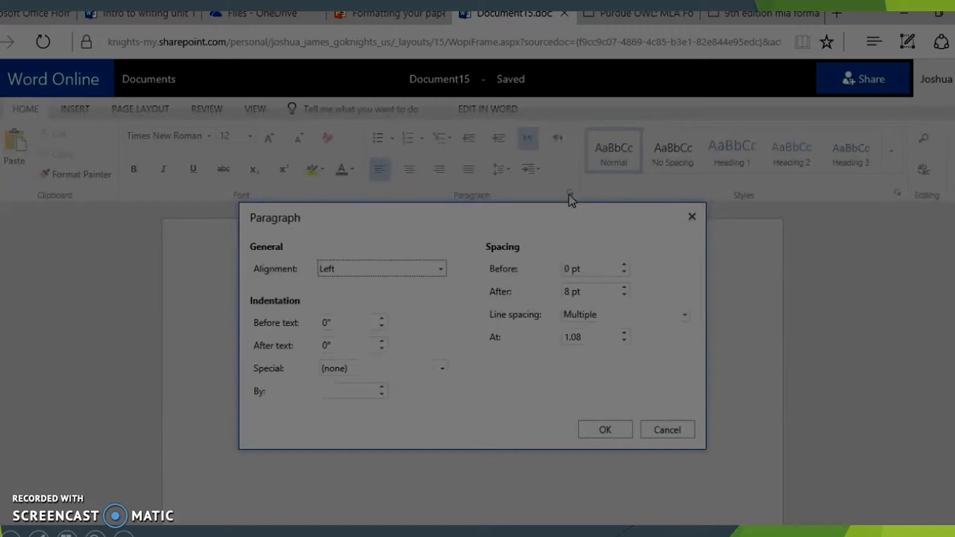
click(685, 315)
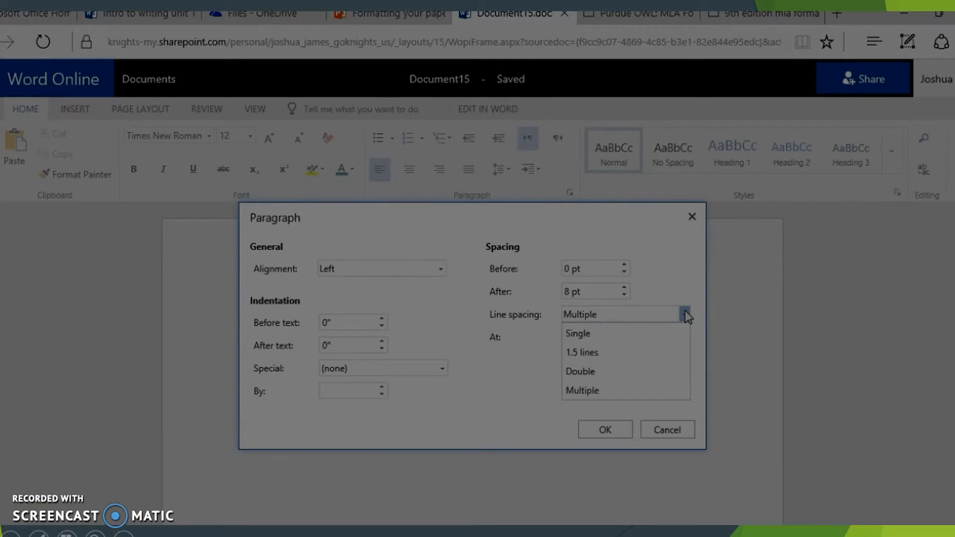
click(579, 371)
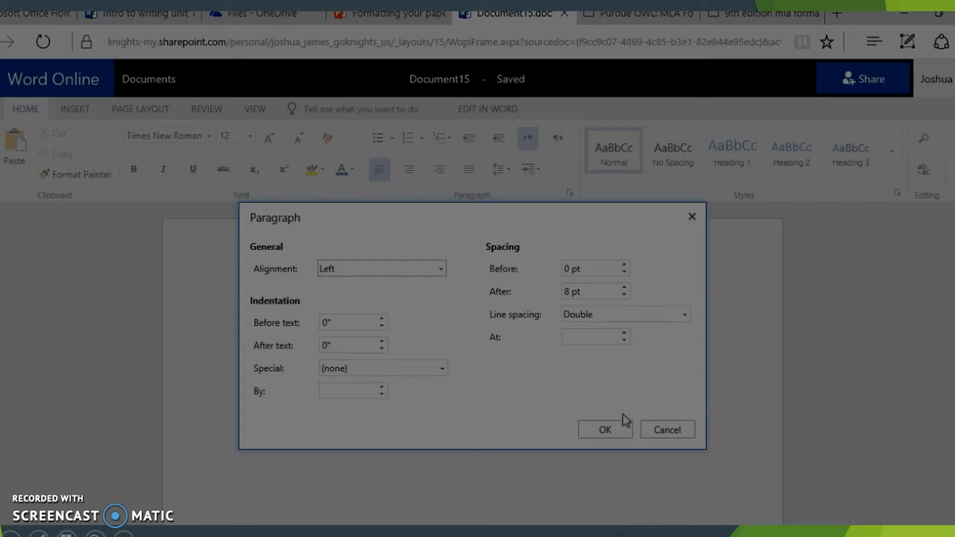
click(605, 430)
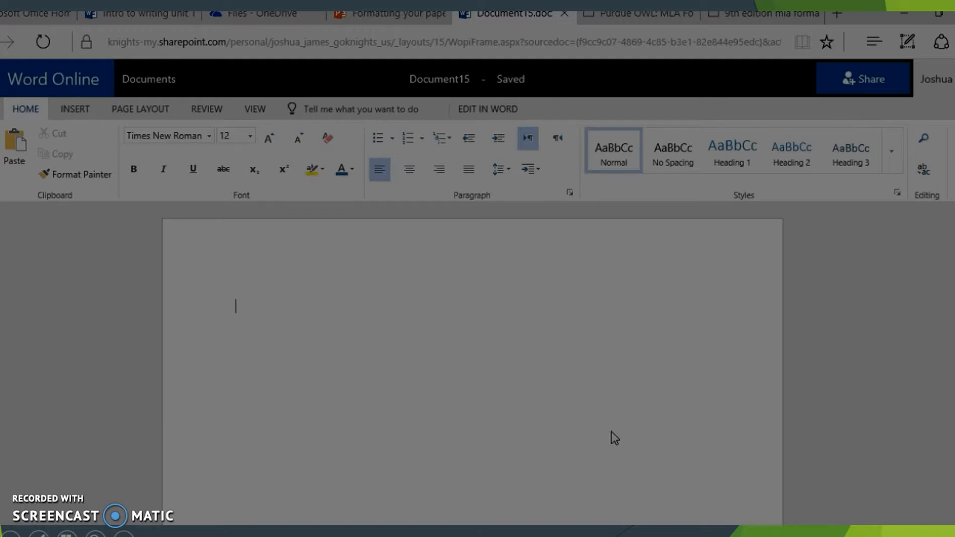
Type 'Your Name', the student's full name, 'English 11' and '20 August 2017' on separate lines.
text(Your Name)
key(Return)
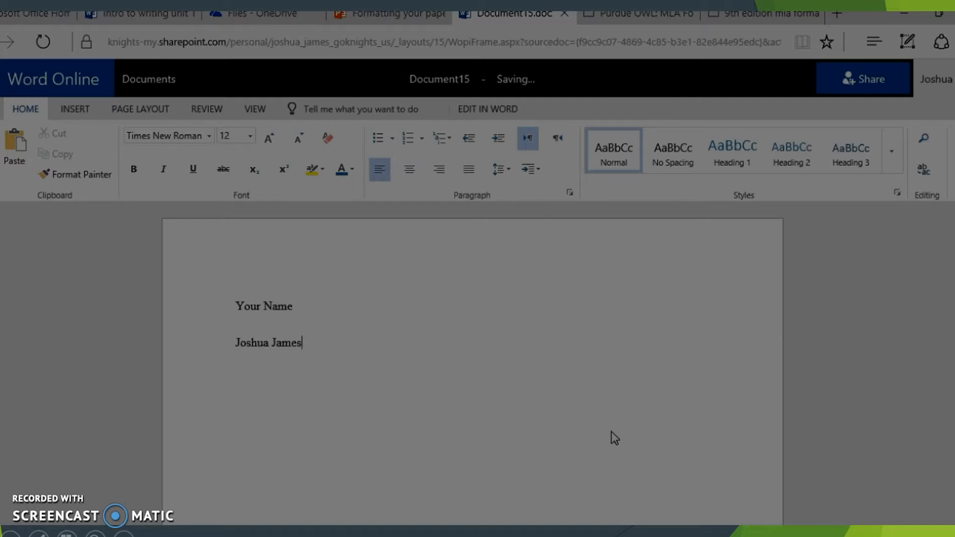
key(Return)
text(English 11)
key(Return)
text(20 August)
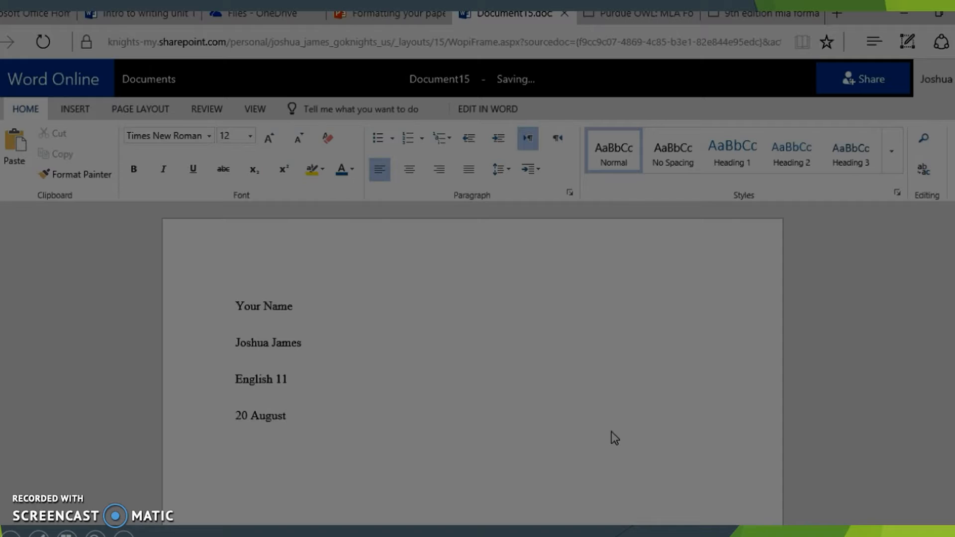
text( 2017)
key(Return)
Type the centred title 'Clever but Informative Title', correcting typos along the way.
click(410, 170)
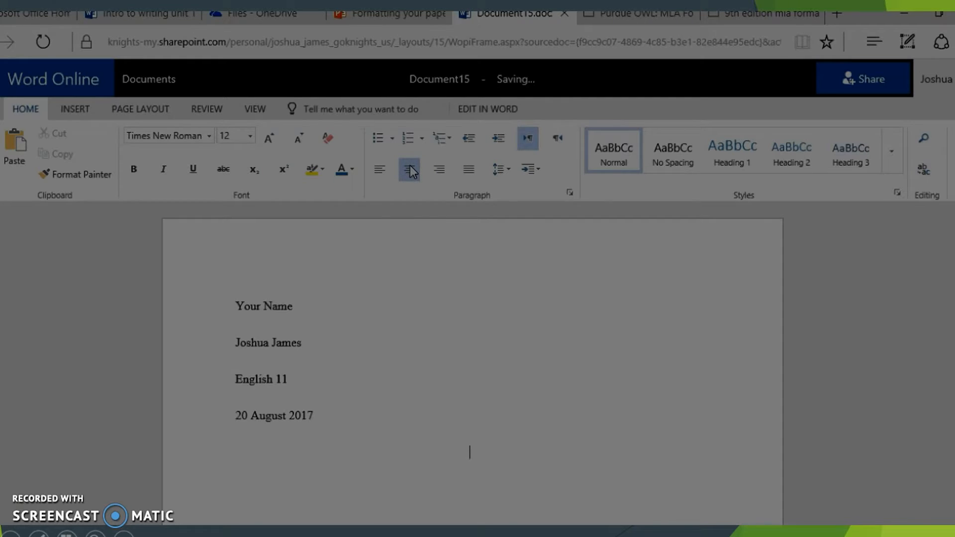
text(Clever but inform)
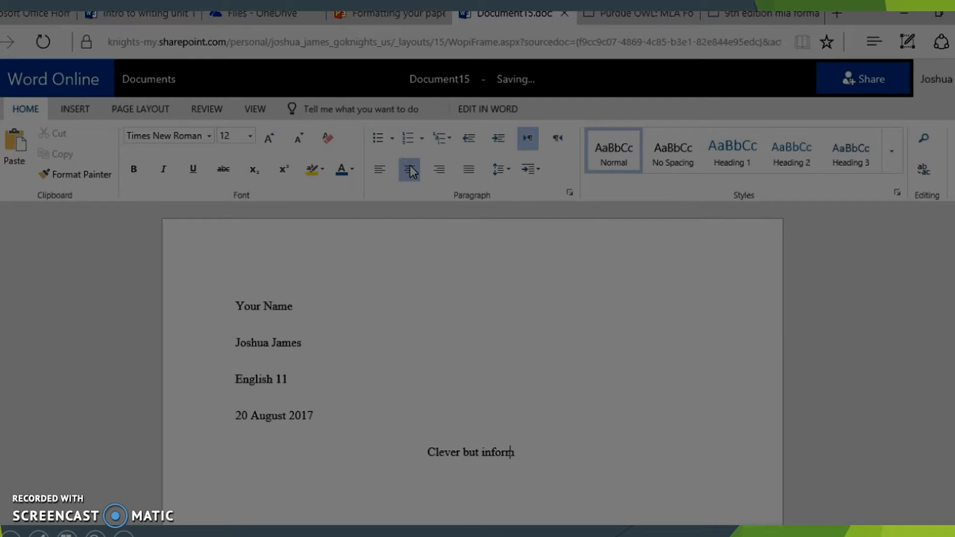
text(ative ti)
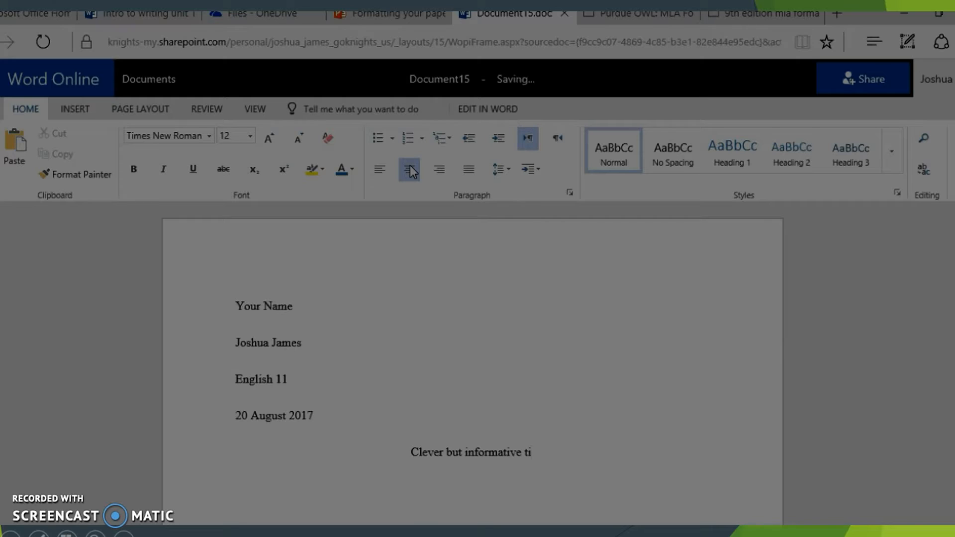
key(BackSpace)
key(BackSpace)
key(BackSpace)
key(BackSpace)
key(BackSpace)
key(BackSpace)
key(BackSpace)
key(BackSpace)
key(BackSpace)
key(BackSpace)
key(BackSpace)
key(BackSpace)
key(BackSpace)
key(BackSpace)
key(BackSpace)
key(BackSpace)
key(BackSpace)
key(BackSpace)
text(B)
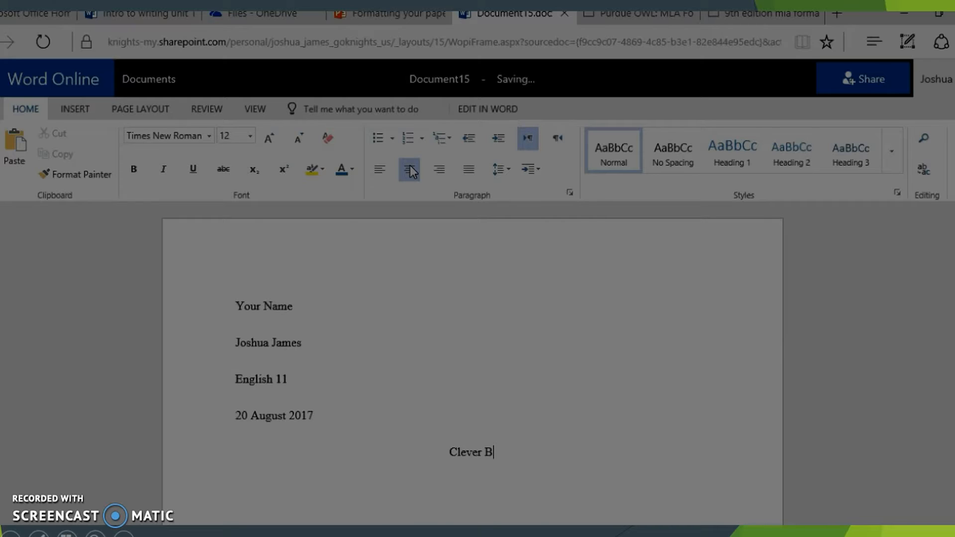
key(BackSpace)
text(but Informa)
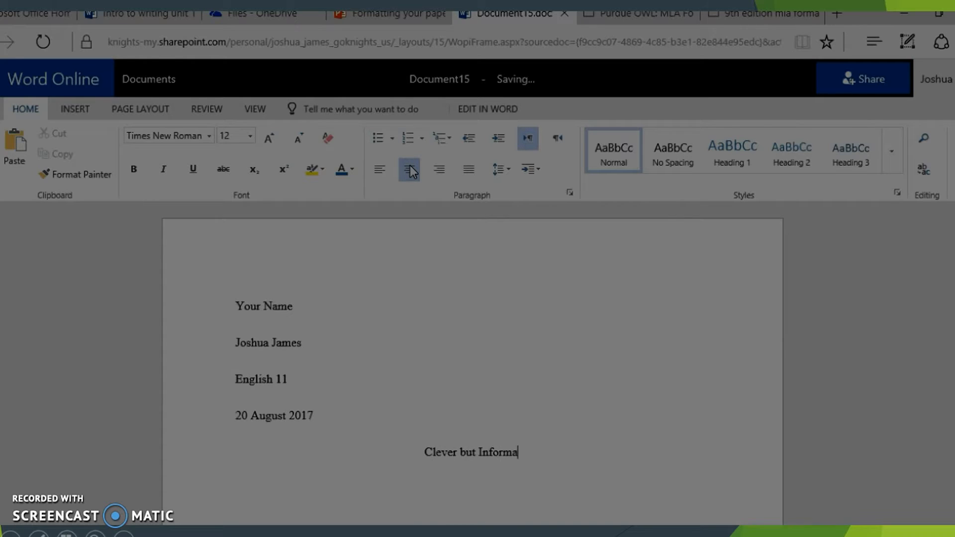
text(tive Title)
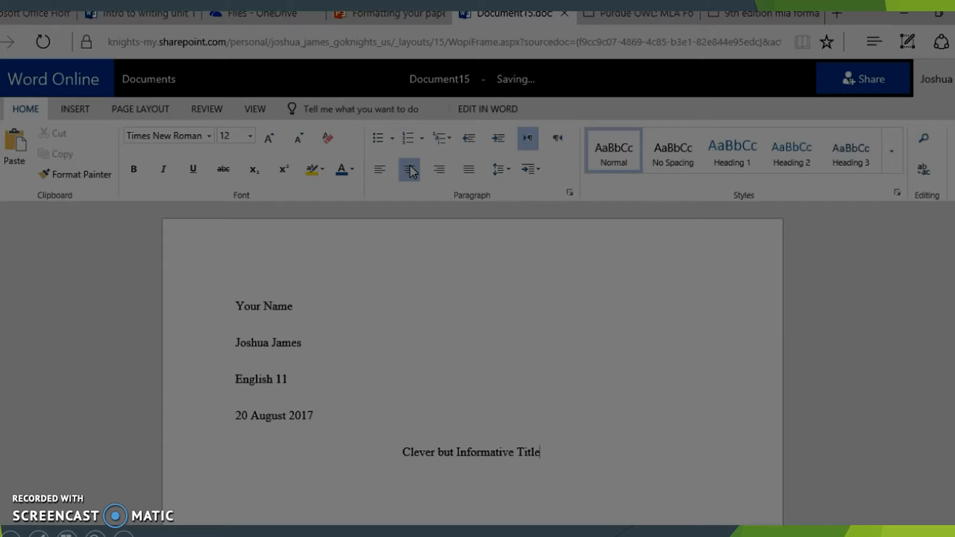
Start a left-aligned, tab-indented body line below the title.
key(Return)
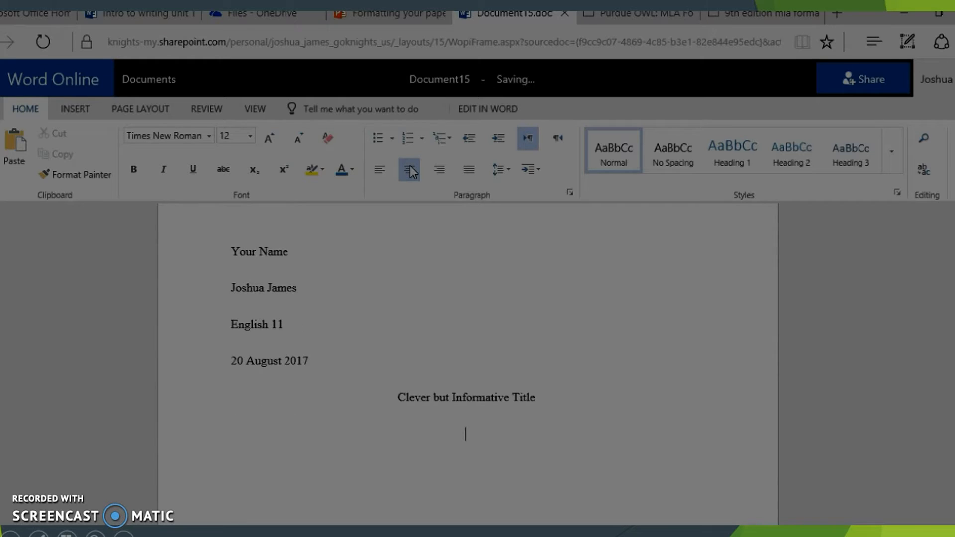
click(380, 169)
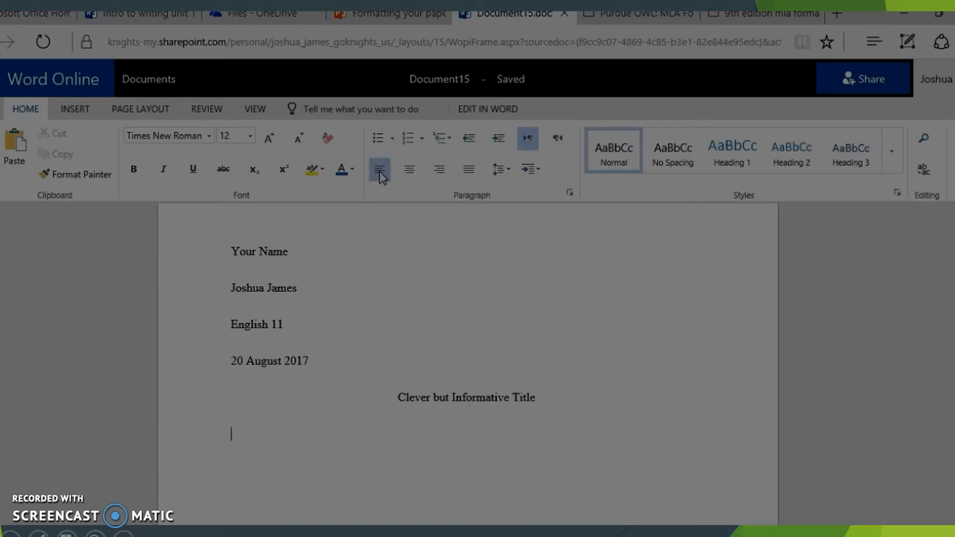
key(Tab)
Type 'Last Name' in the header's right cell and show the Page Numbers placement choices.
click(89, 112)
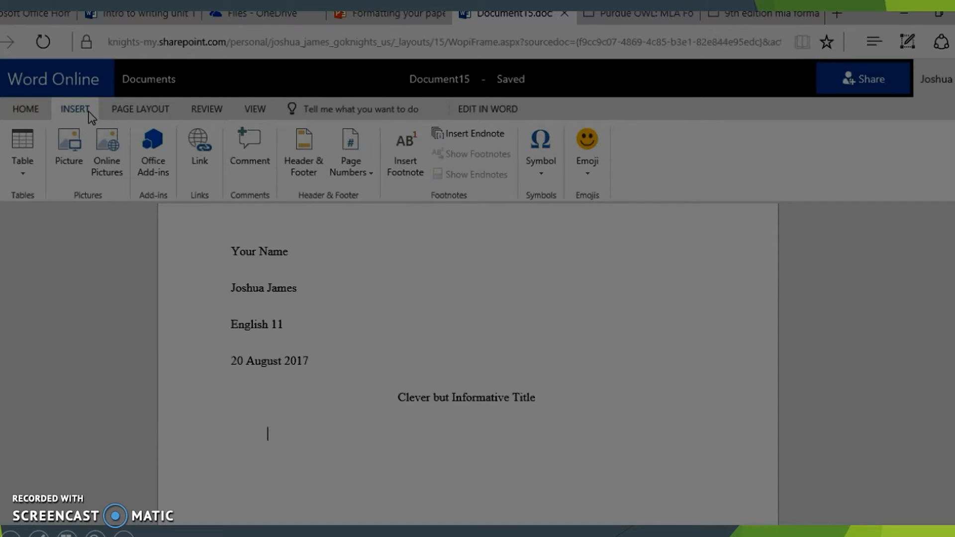
click(310, 144)
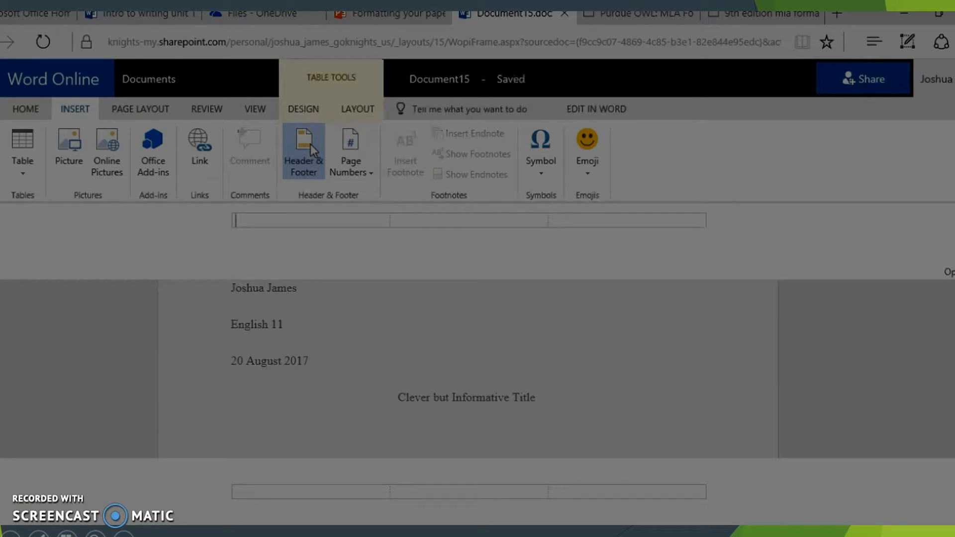
click(574, 223)
text(Last Name)
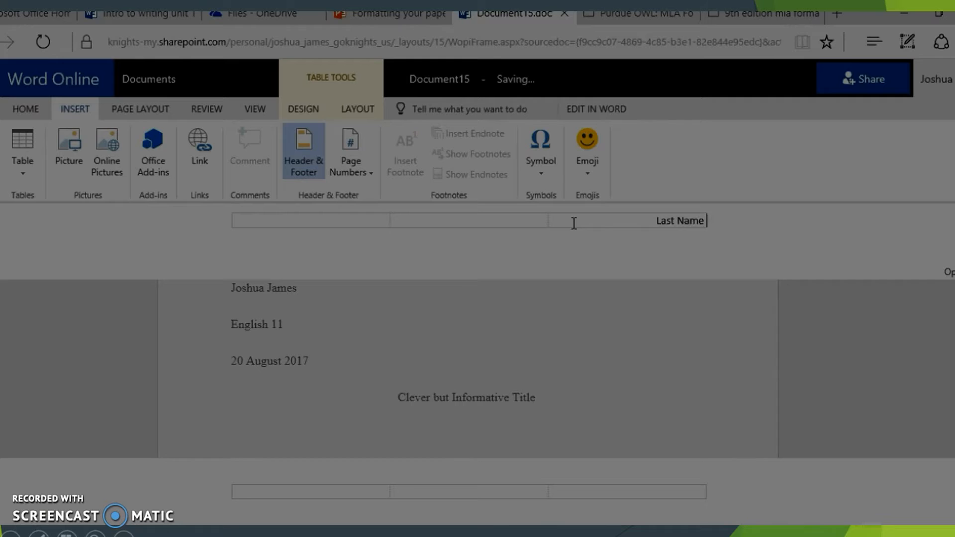
click(368, 174)
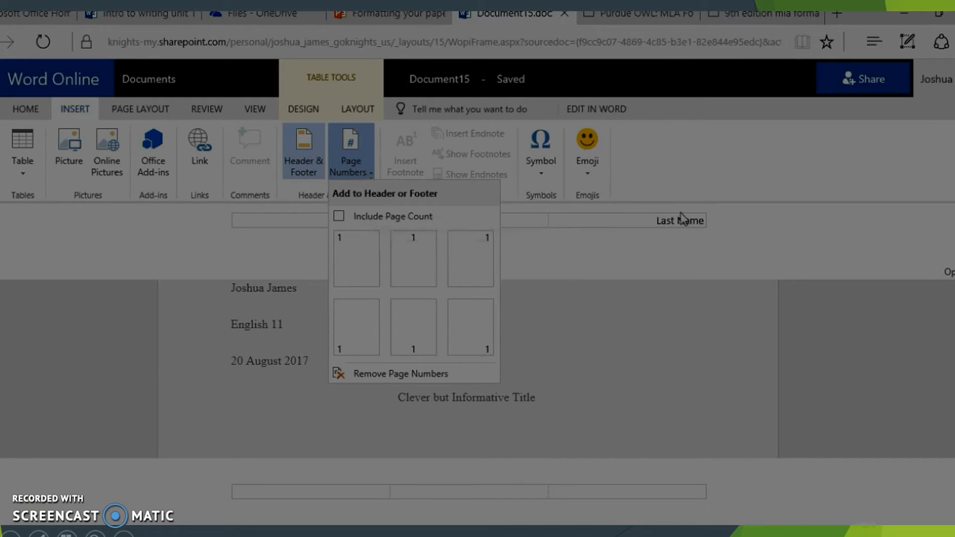
Insert a top-right page number after 'Last Name', then bring up the header Options.
click(483, 258)
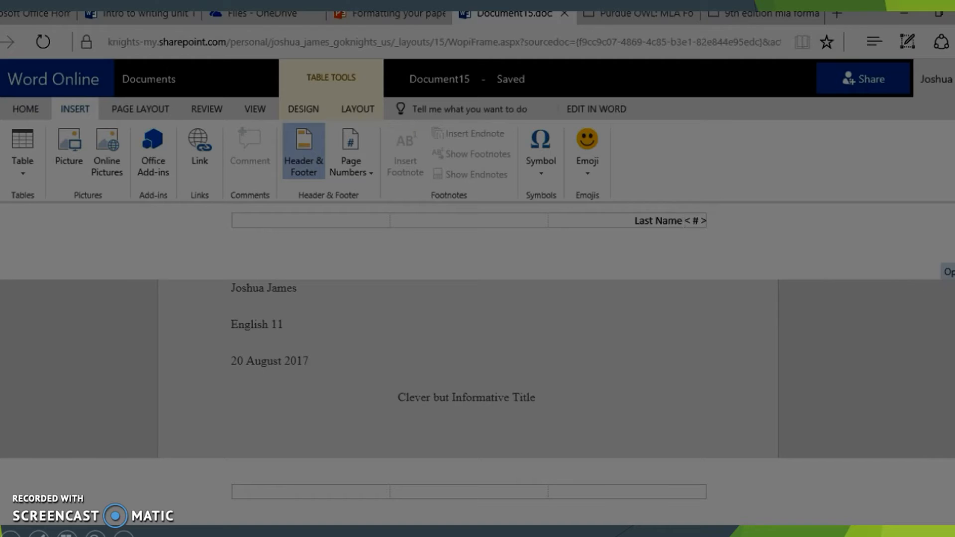
click(949, 273)
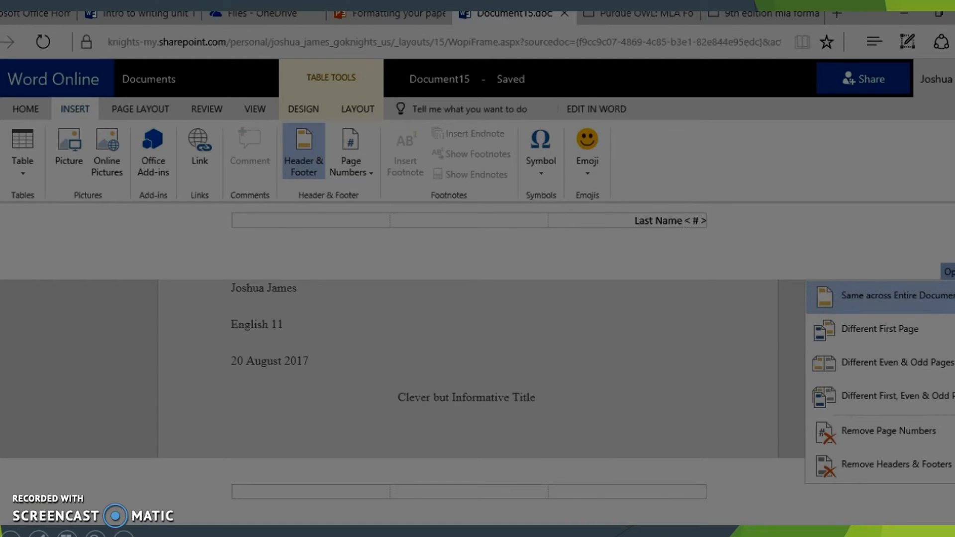
Enable Different First Page, confirm the Other Pages header, and return to the blank First Page header.
click(903, 334)
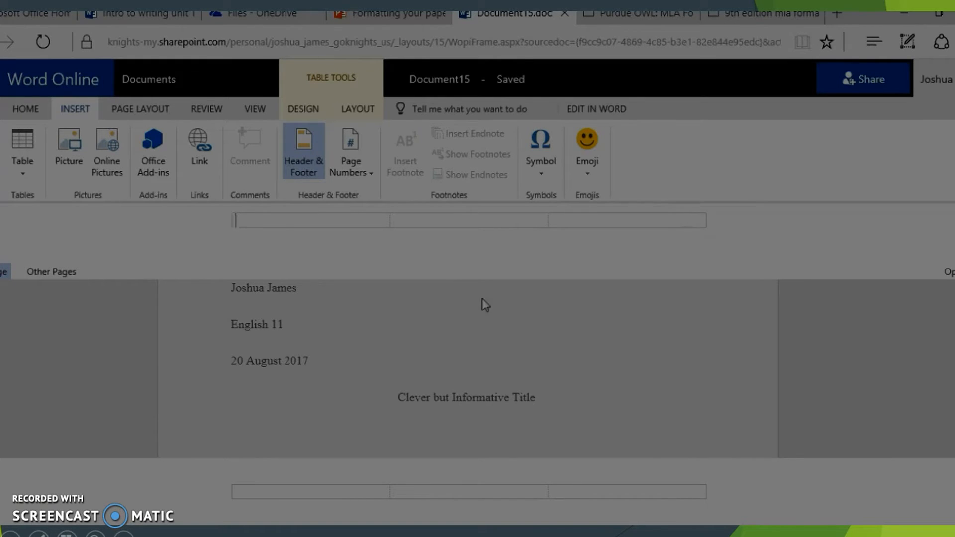
click(55, 273)
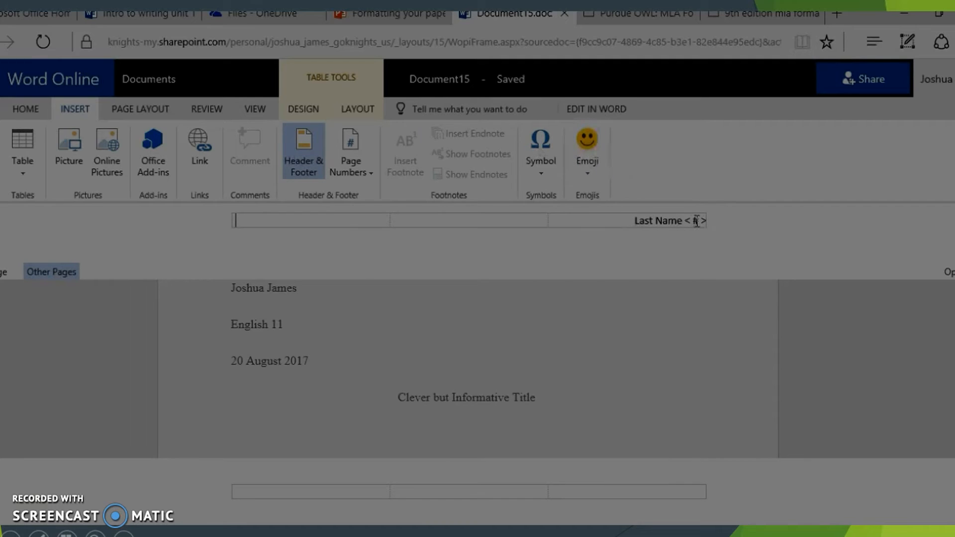
mouse_move(697, 221)
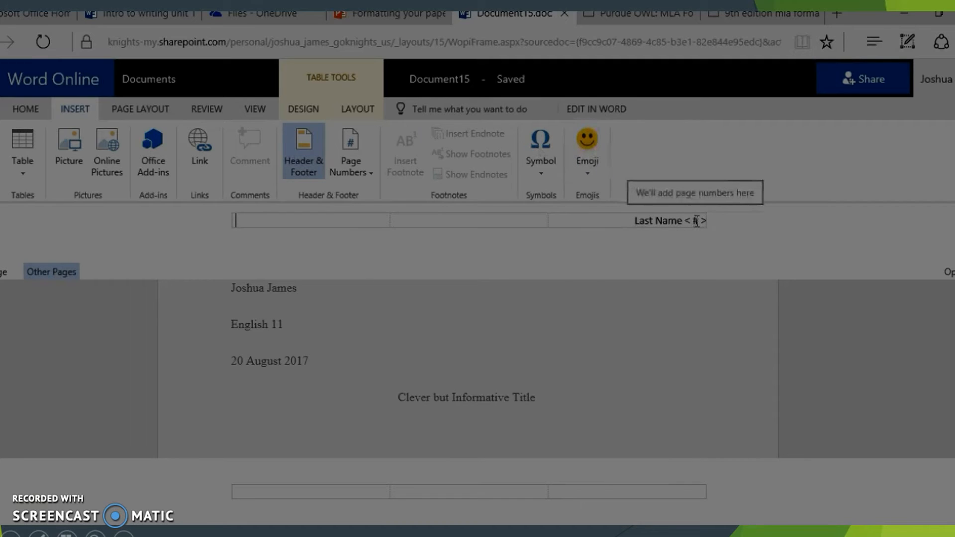
click(4, 273)
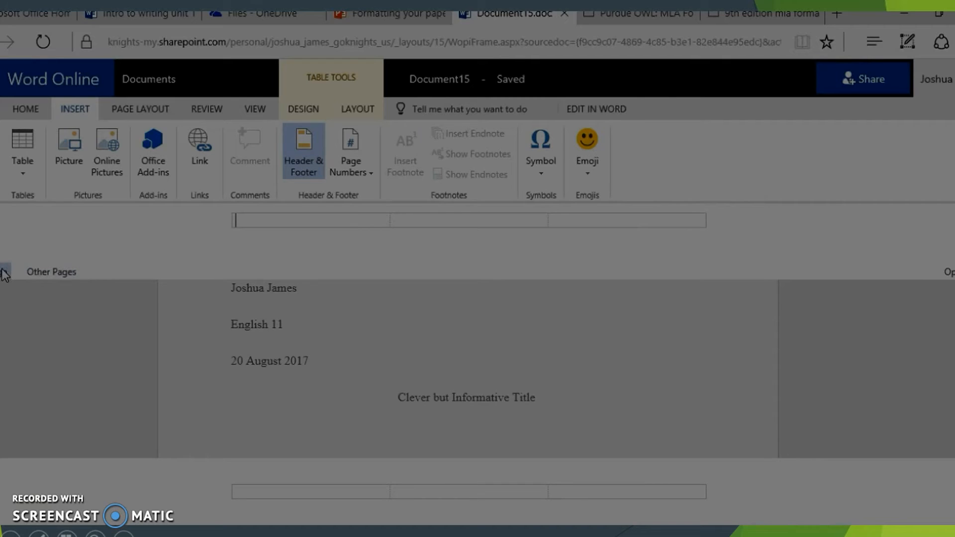